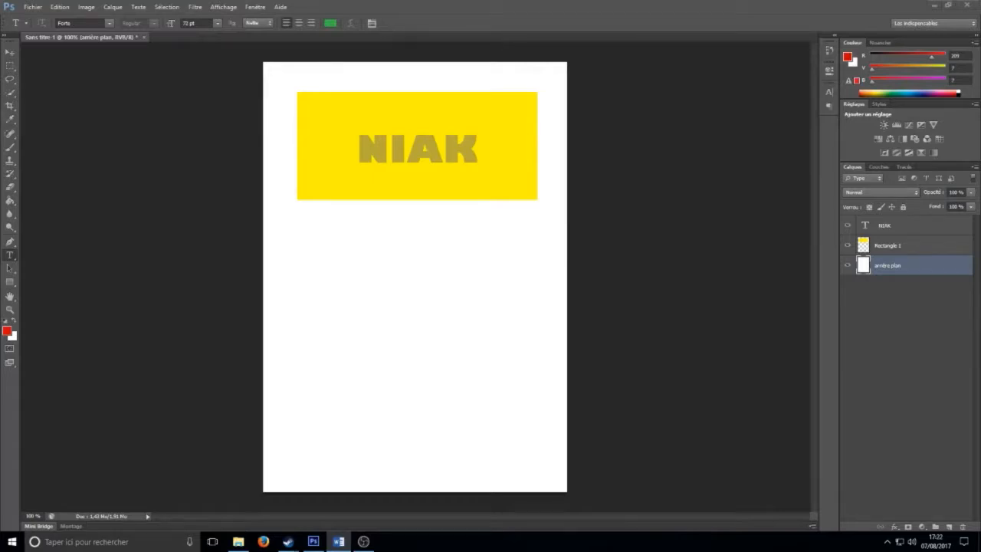
Add a colour overlay to the "arrière plan" layer in dark teal, hue 193°, saturation 67% and brightness 36%.
{"action": "left_click", "coordinate": [910, 335]}
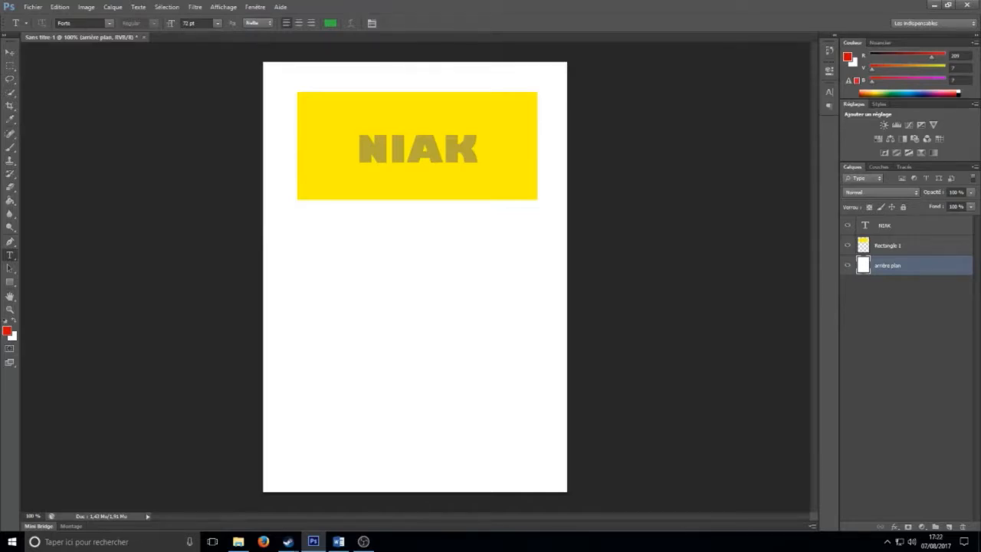
{"action": "double_click", "coordinate": [914, 272]}
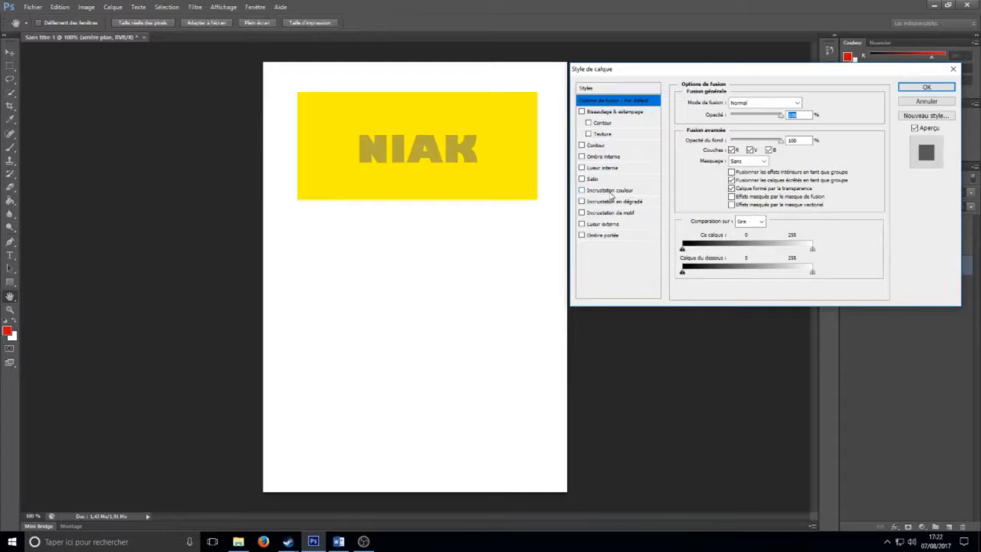
{"action": "left_click", "coordinate": [612, 192]}
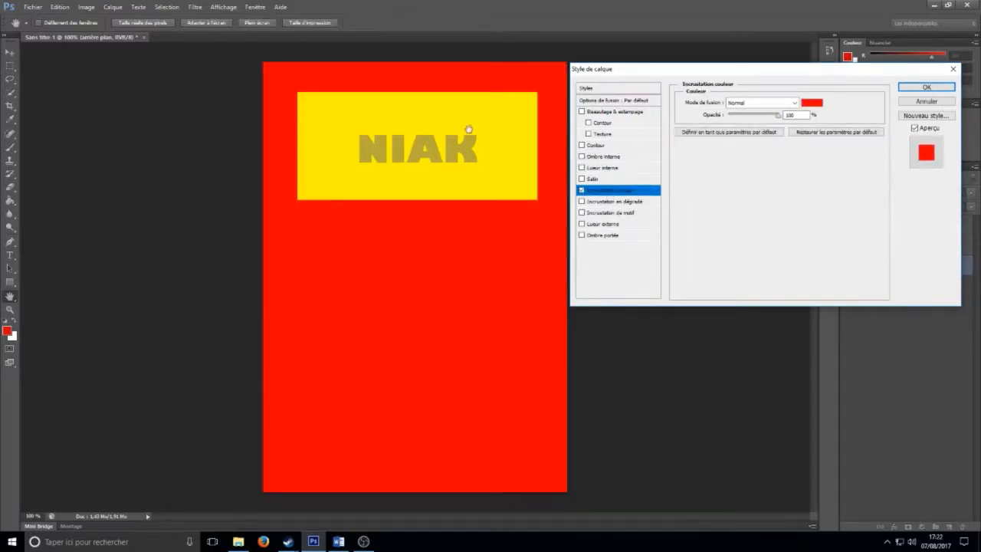
{"action": "left_click", "coordinate": [814, 107]}
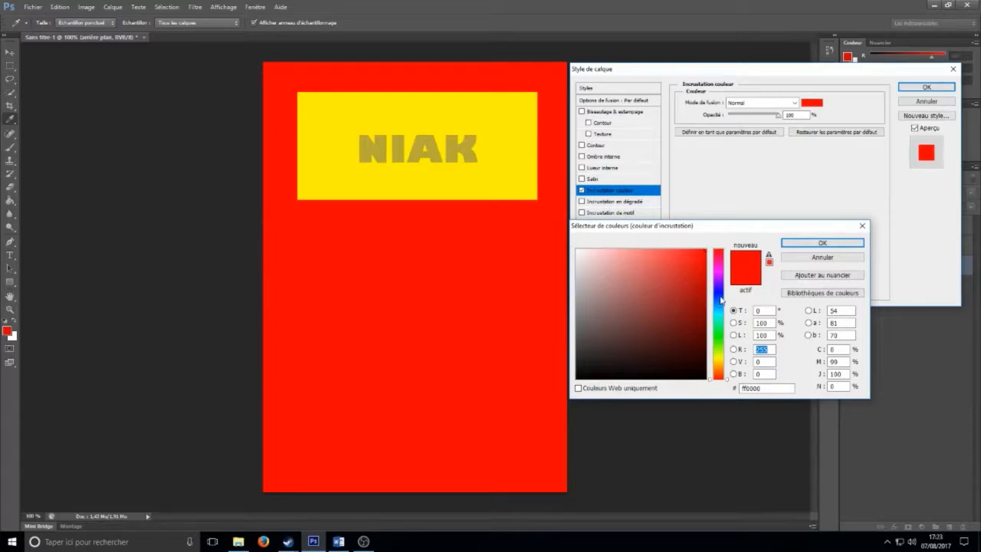
{"action": "left_click", "coordinate": [722, 357]}
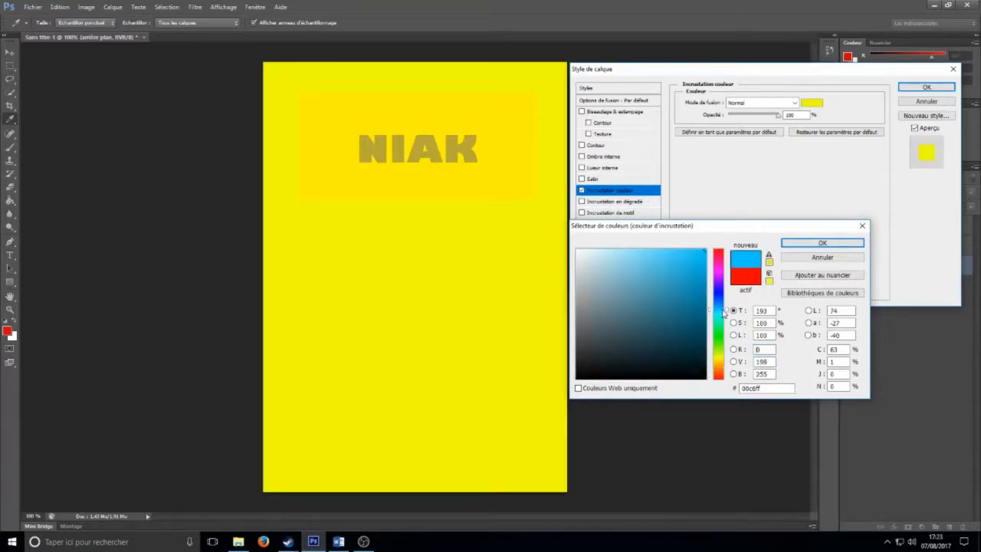
{"action": "left_click", "coordinate": [723, 311]}
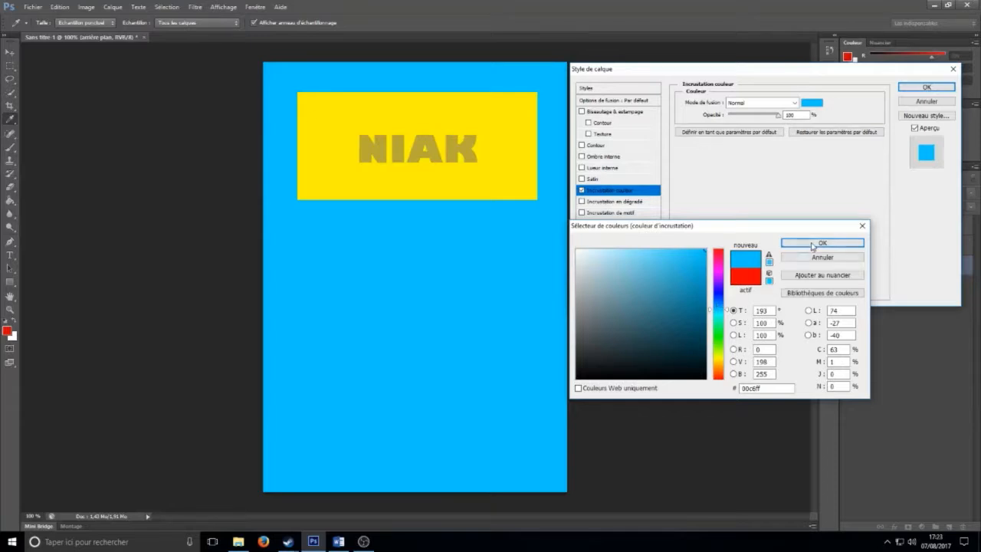
{"action": "left_click", "coordinate": [663, 332]}
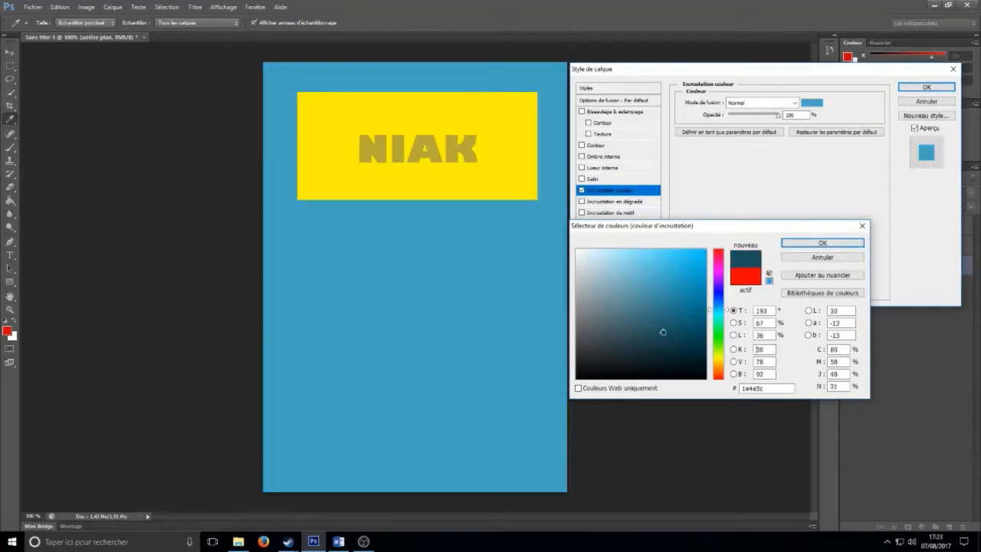
{"action": "left_click", "coordinate": [843, 244]}
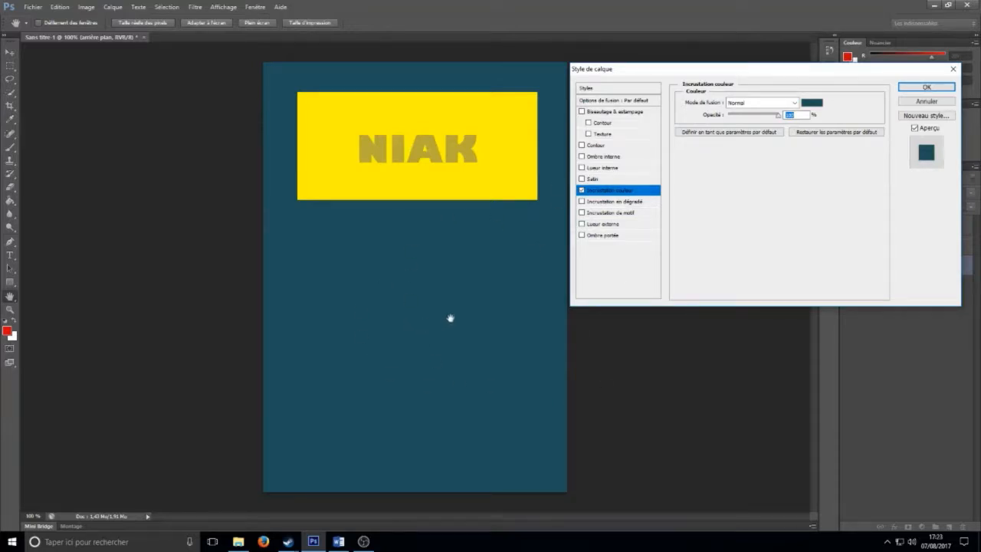
Turn off the background layer's colour overlay and enable a gradient overlay in its place.
{"action": "left_click", "coordinate": [582, 191]}
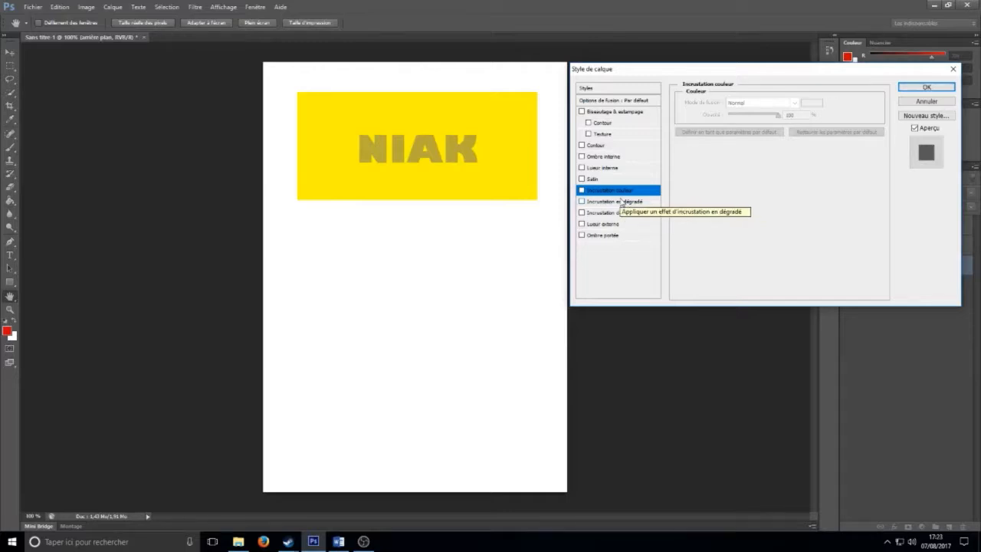
{"action": "left_click", "coordinate": [582, 190]}
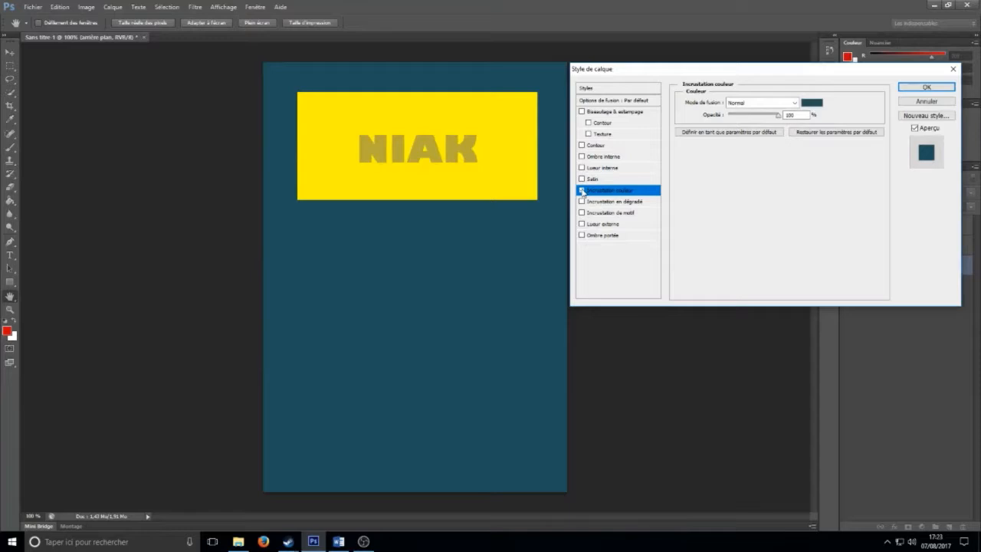
{"action": "left_click", "coordinate": [582, 190]}
{"action": "left_click", "coordinate": [604, 204]}
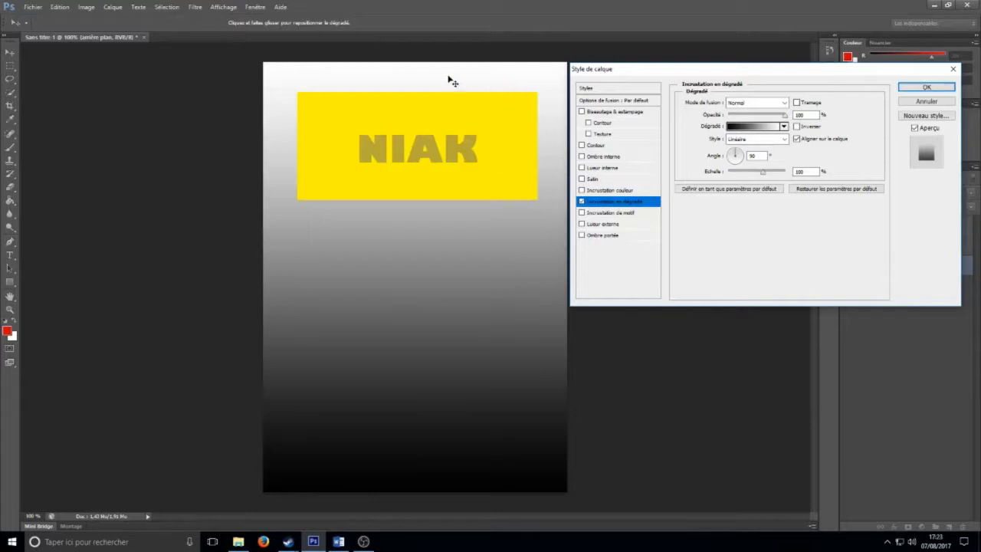
Change the black starting stop of the overlay gradient to dark blue, #155c73.
{"action": "left_click", "coordinate": [748, 129]}
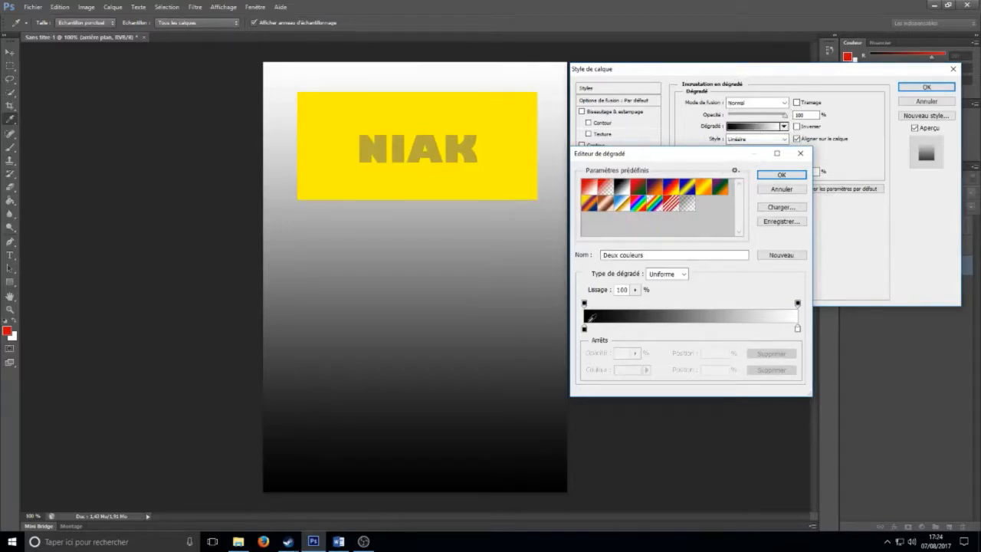
{"action": "double_click", "coordinate": [585, 330]}
{"action": "left_click", "coordinate": [585, 329]}
{"action": "mouse_move", "coordinate": [676, 325]}
{"action": "left_mouse_down"}
{"action": "mouse_move", "coordinate": [700, 258]}
{"action": "mouse_move", "coordinate": [679, 262]}
{"action": "mouse_move", "coordinate": [659, 318]}
{"action": "mouse_move", "coordinate": [690, 310]}
{"action": "left_mouse_up"}
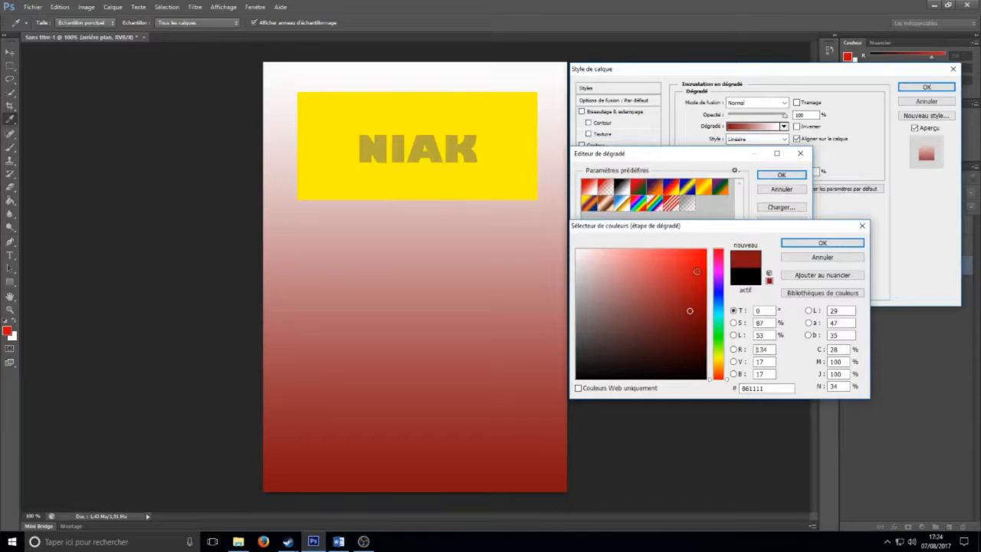
{"action": "left_click", "coordinate": [697, 272]}
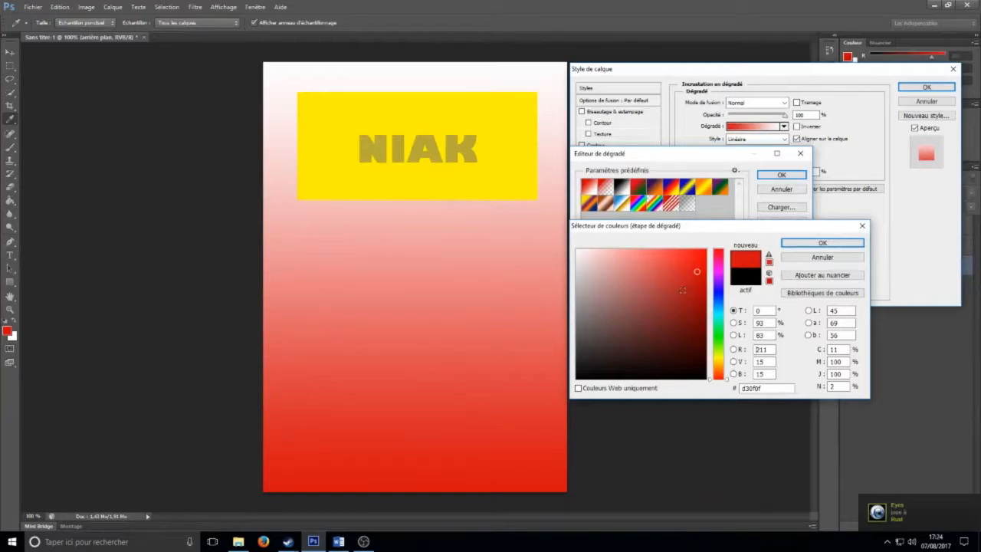
{"action": "mouse_move", "coordinate": [719, 319]}
{"action": "left_mouse_down"}
{"action": "mouse_move", "coordinate": [720, 302]}
{"action": "mouse_move", "coordinate": [719, 313]}
{"action": "left_mouse_up"}
{"action": "mouse_move", "coordinate": [607, 294]}
{"action": "left_mouse_down"}
{"action": "mouse_move", "coordinate": [668, 299]}
{"action": "mouse_move", "coordinate": [683, 321]}
{"action": "left_mouse_up"}
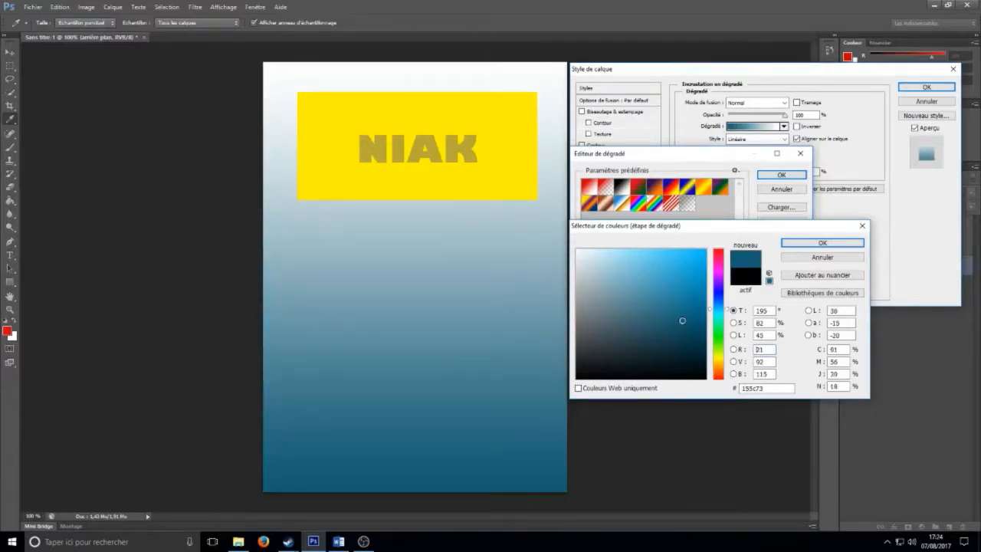
{"action": "left_click", "coordinate": [805, 245]}
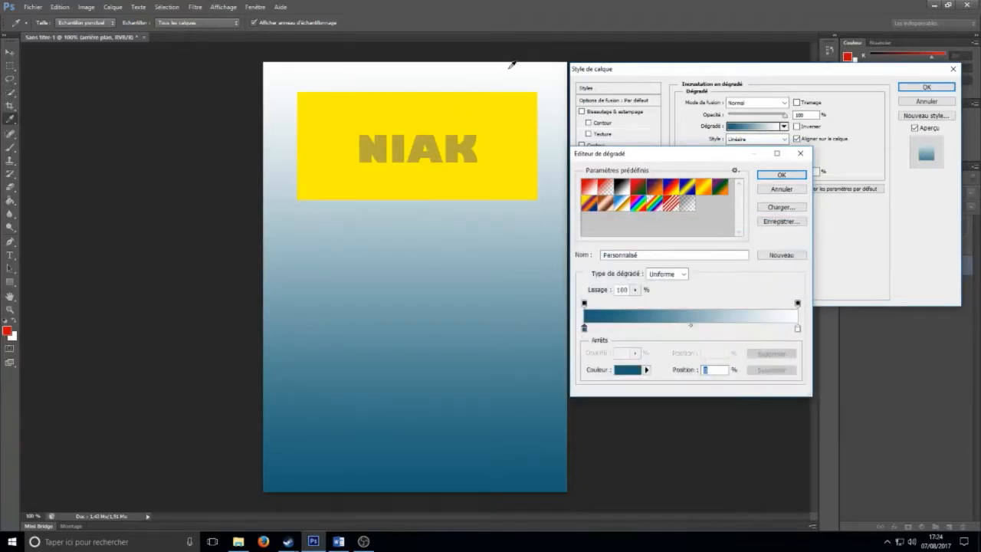
Change the gradient's white end stop to a very pale bluish grey with hue 226° and accept the edited gradient.
{"action": "double_click", "coordinate": [797, 329]}
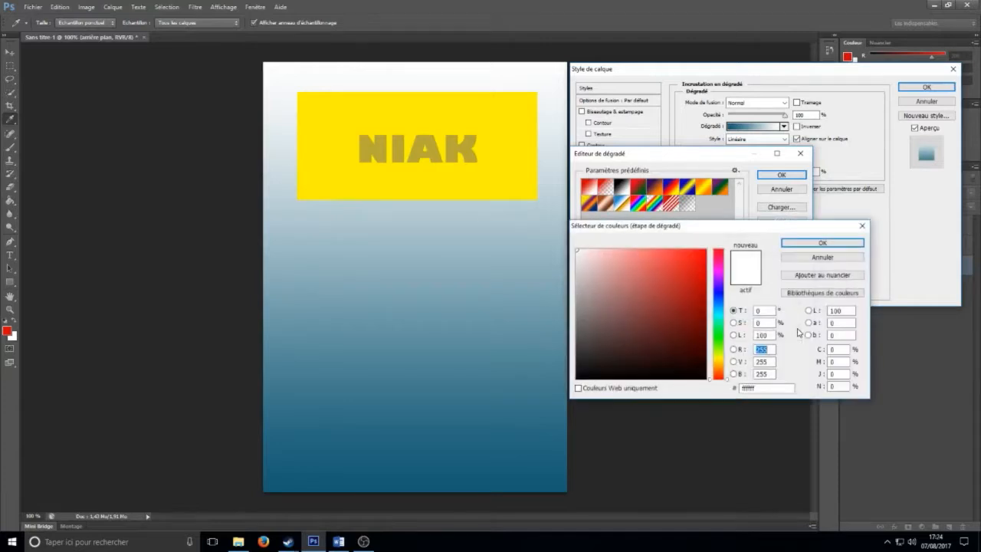
{"action": "left_click", "coordinate": [668, 267]}
{"action": "left_click", "coordinate": [699, 273]}
{"action": "left_click", "coordinate": [682, 304]}
{"action": "left_click", "coordinate": [628, 284]}
{"action": "left_click", "coordinate": [721, 309]}
{"action": "left_click", "coordinate": [723, 317]}
{"action": "left_click", "coordinate": [721, 298]}
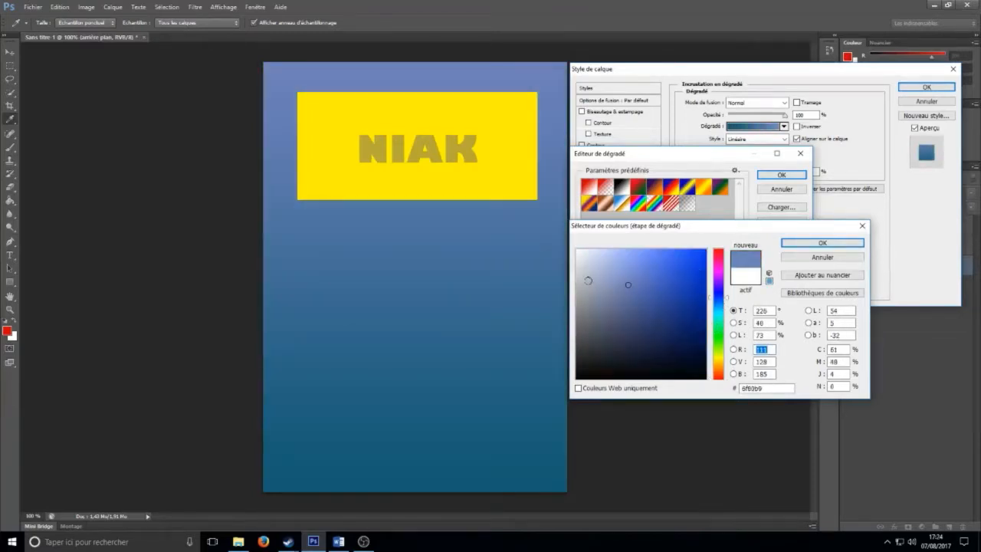
{"action": "left_click", "coordinate": [588, 280]}
{"action": "left_click", "coordinate": [581, 271]}
{"action": "left_click", "coordinate": [587, 287]}
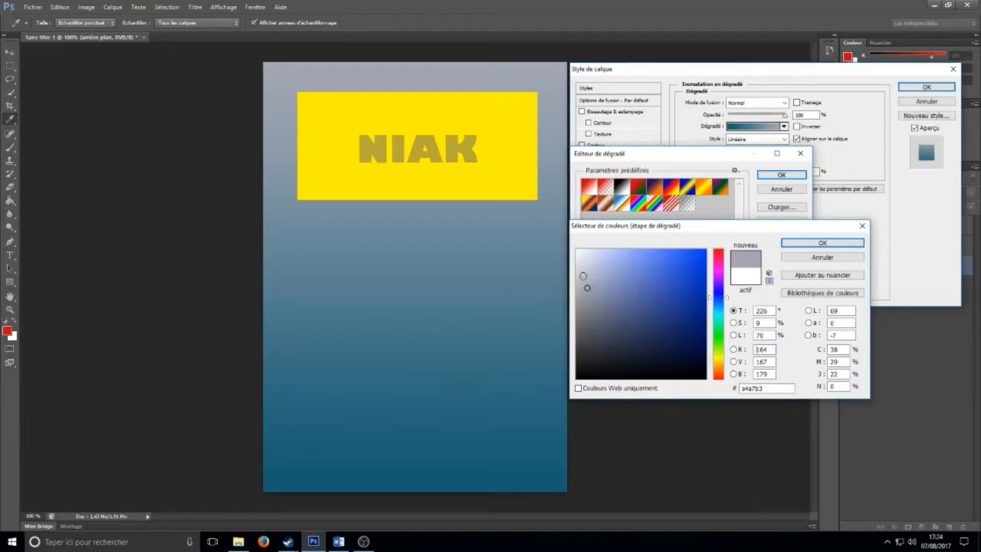
{"action": "left_click", "coordinate": [581, 264]}
{"action": "left_click", "coordinate": [823, 243]}
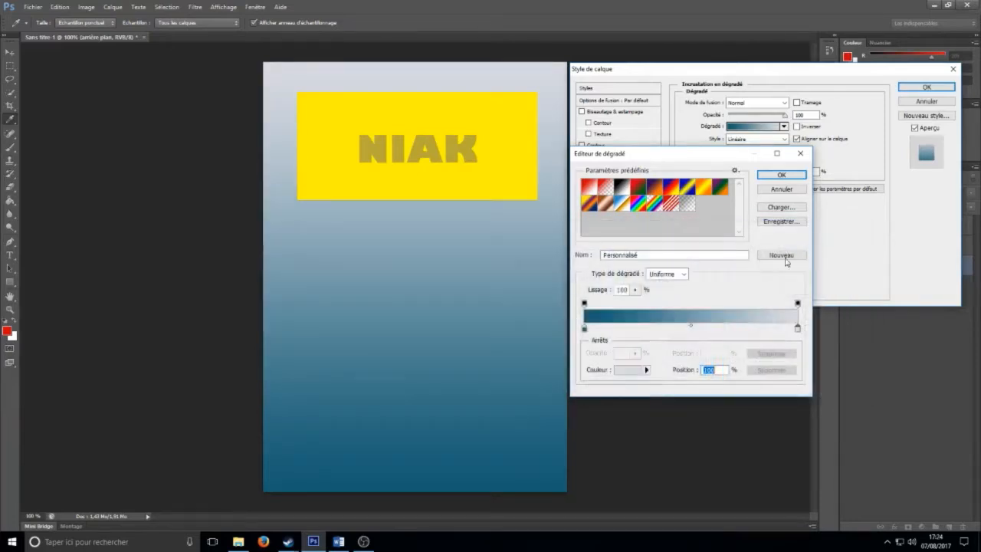
{"action": "left_click", "coordinate": [771, 178]}
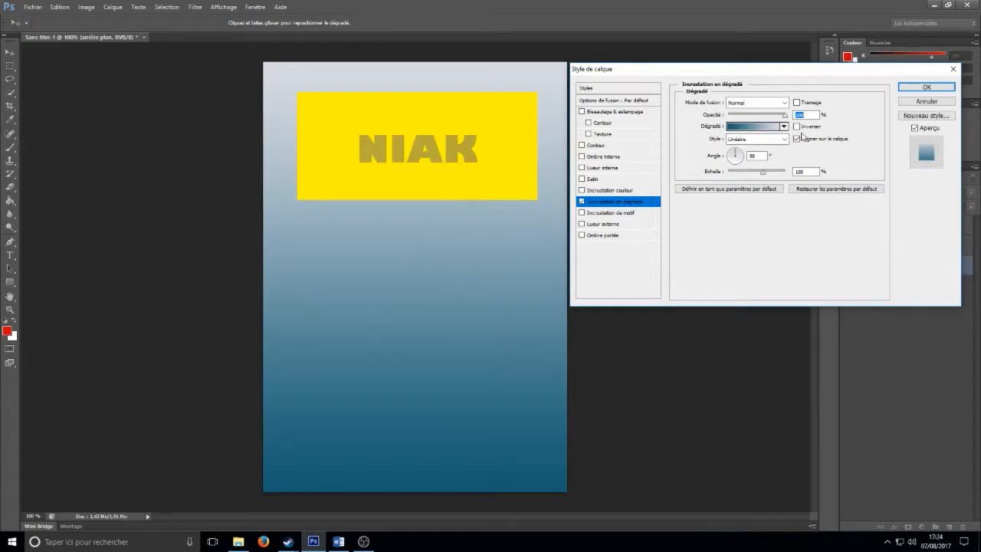
Try the gradient overlay at an angle of 0° and settle on a near-vertical angle of about 94°.
{"action": "left_click", "coordinate": [740, 157]}
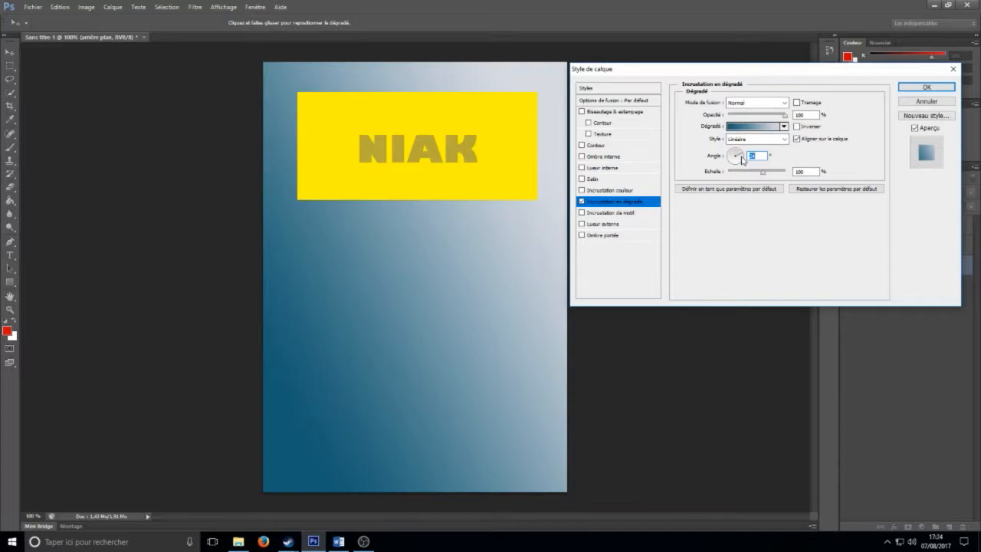
{"action": "left_click", "coordinate": [741, 158]}
{"action": "left_click_drag", "start_coordinate": [743, 156], "coordinate": [742, 155]}
{"action": "type", "text": "0"}
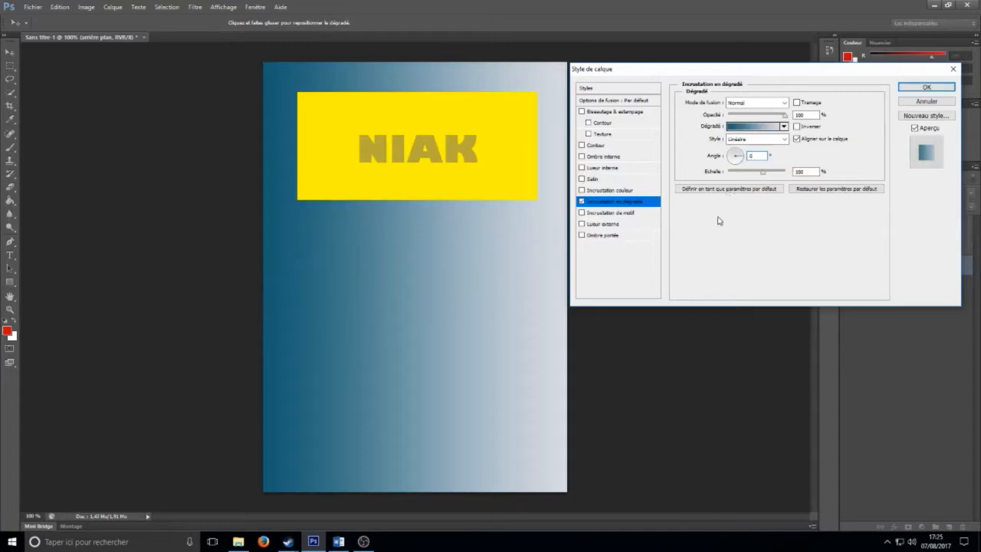
{"action": "left_click_drag", "start_coordinate": [733, 166], "coordinate": [737, 156]}
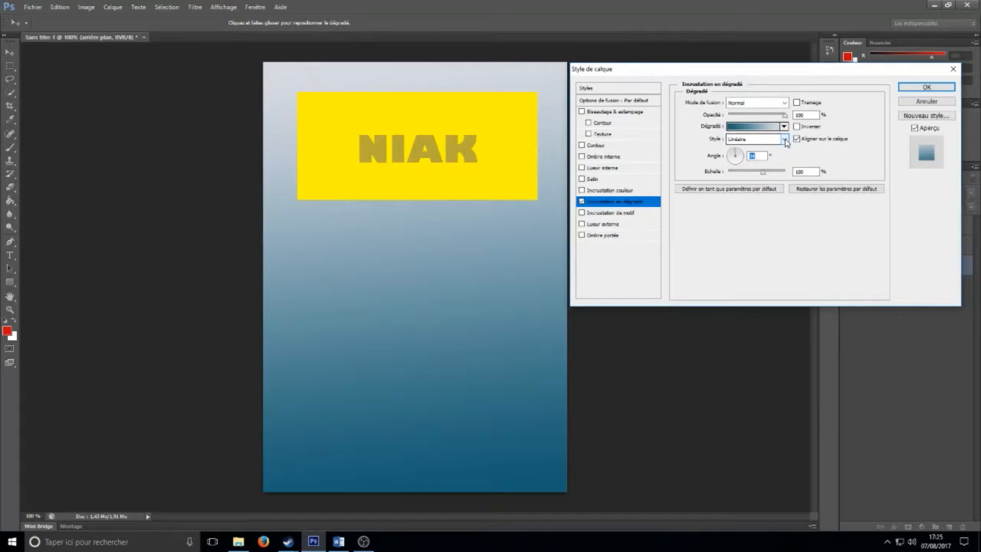
Try the Réfléchi gradient style and settle on the Radial style for the overlay.
{"action": "left_click", "coordinate": [784, 140]}
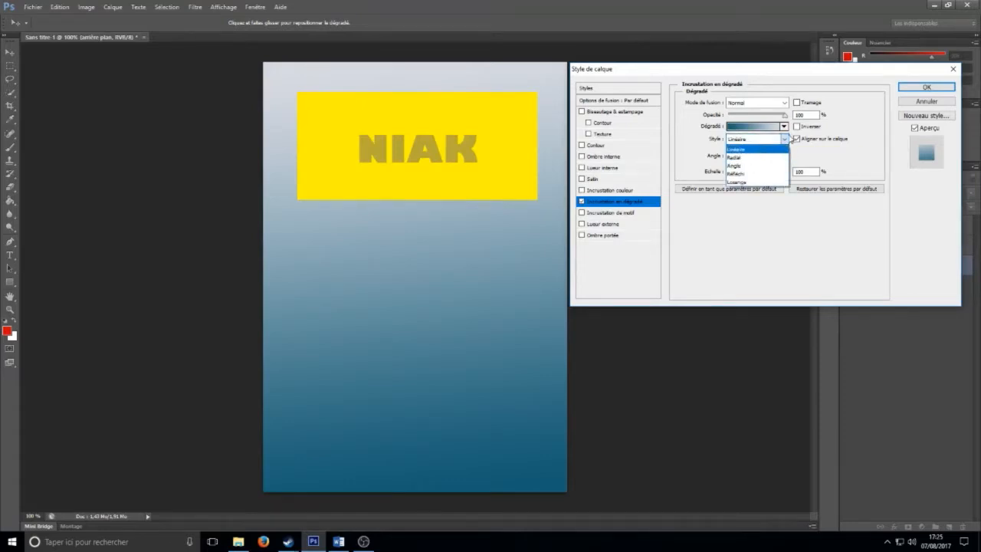
{"action": "left_click", "coordinate": [745, 174]}
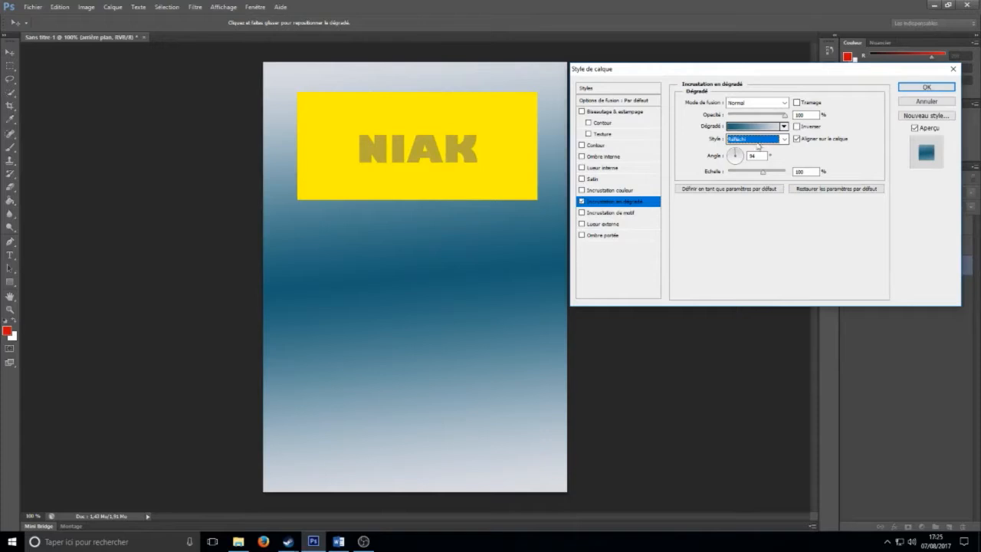
{"action": "left_click", "coordinate": [786, 139]}
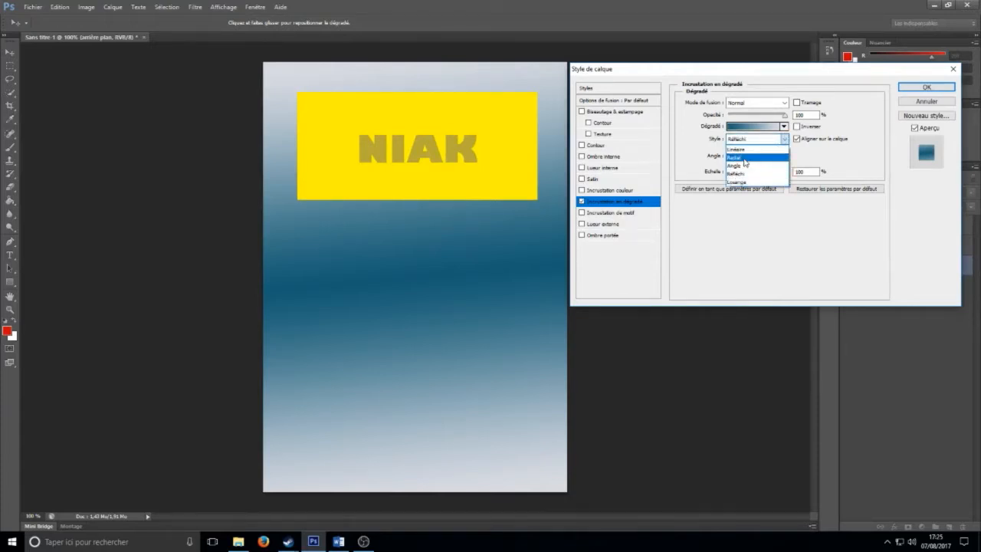
{"action": "left_click", "coordinate": [743, 158]}
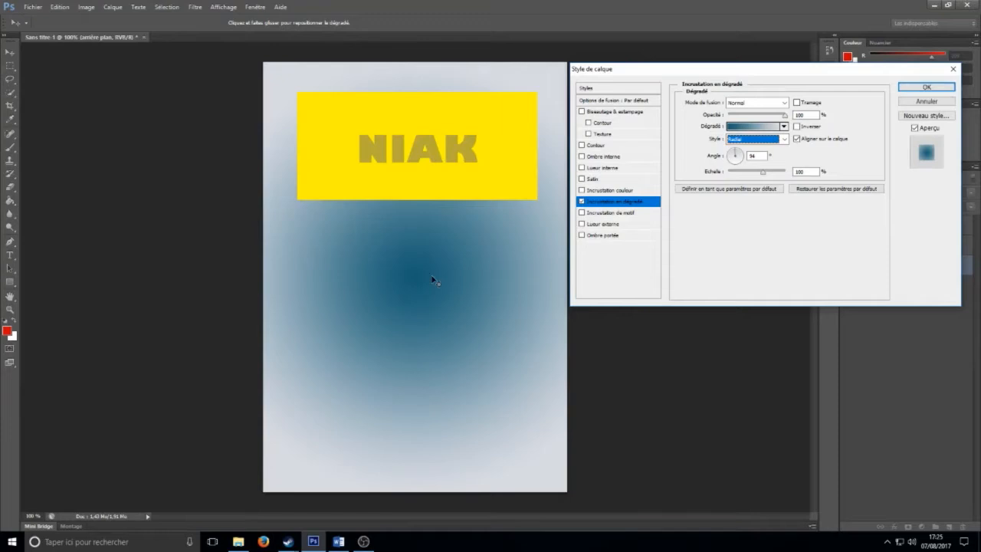
Reverse the radial gradient, shift its pale centre up to just below the yellow rectangle, and apply the layer style.
{"action": "left_click", "coordinate": [796, 127]}
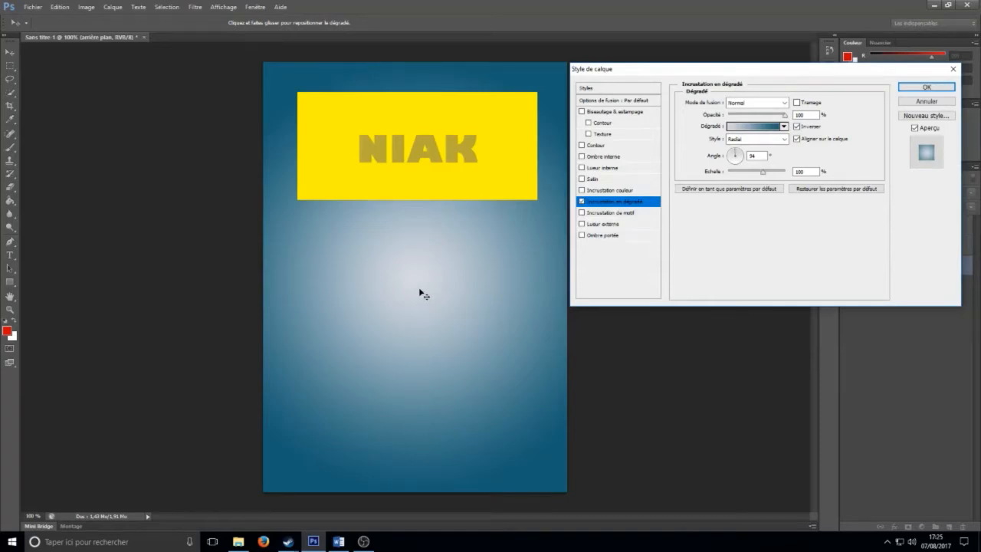
{"action": "left_click_drag", "start_coordinate": [421, 272], "coordinate": [427, 235]}
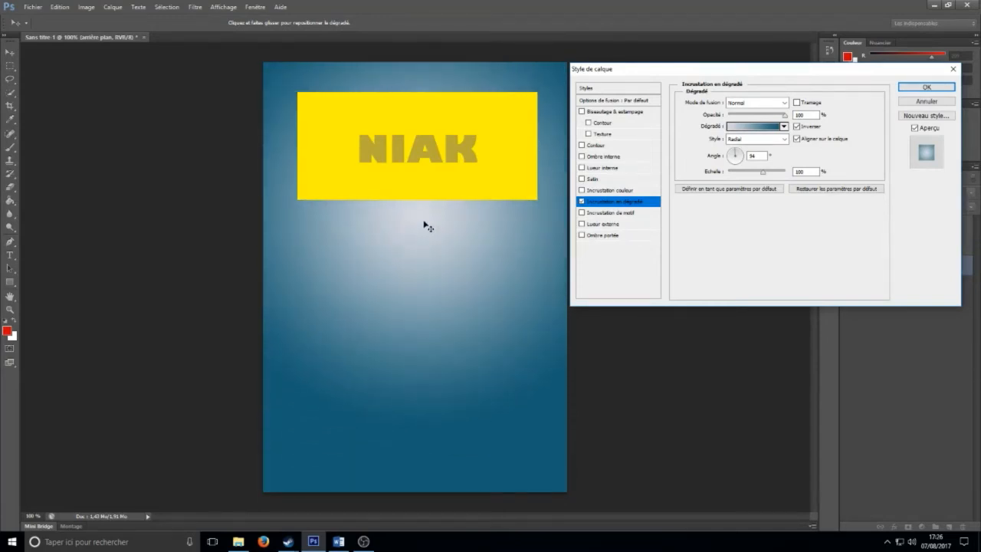
{"action": "left_click", "coordinate": [919, 88]}
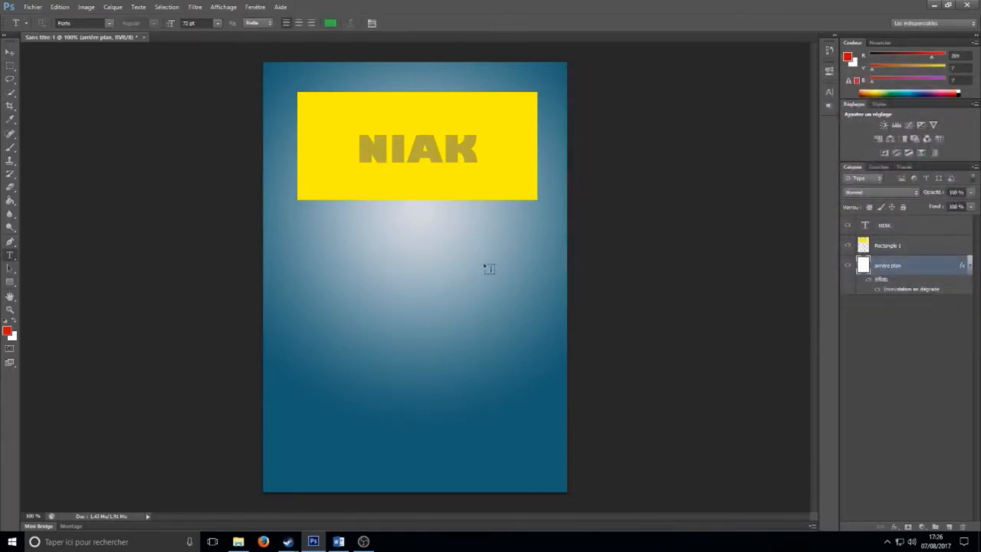
Reopen the background's gradient overlay settings, lower the opacity to 76% and enlarge the scale slightly above 100%.
{"action": "double_click", "coordinate": [947, 289]}
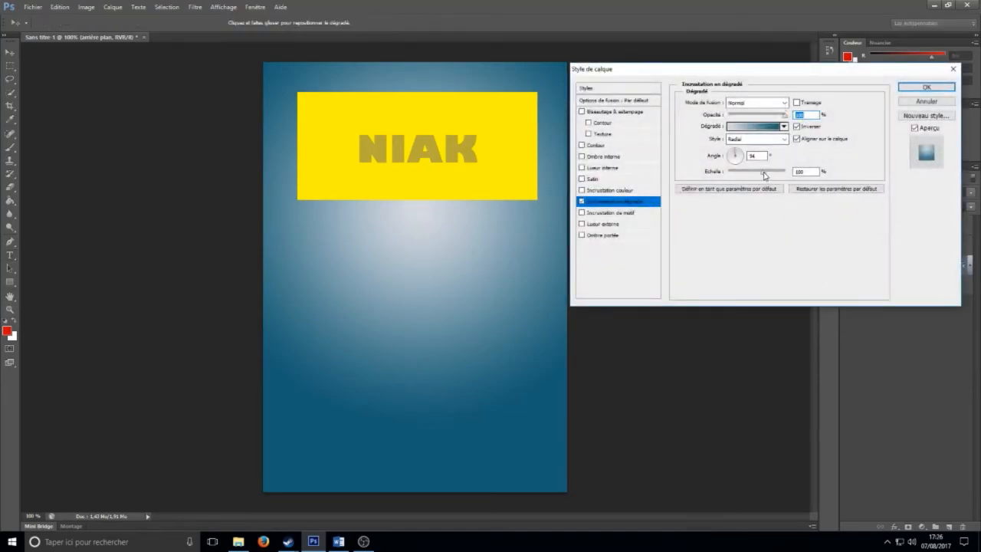
{"action": "mouse_move", "coordinate": [782, 115]}
{"action": "left_mouse_down"}
{"action": "mouse_move", "coordinate": [746, 128]}
{"action": "mouse_move", "coordinate": [780, 124]}
{"action": "mouse_move", "coordinate": [773, 126]}
{"action": "left_mouse_up"}
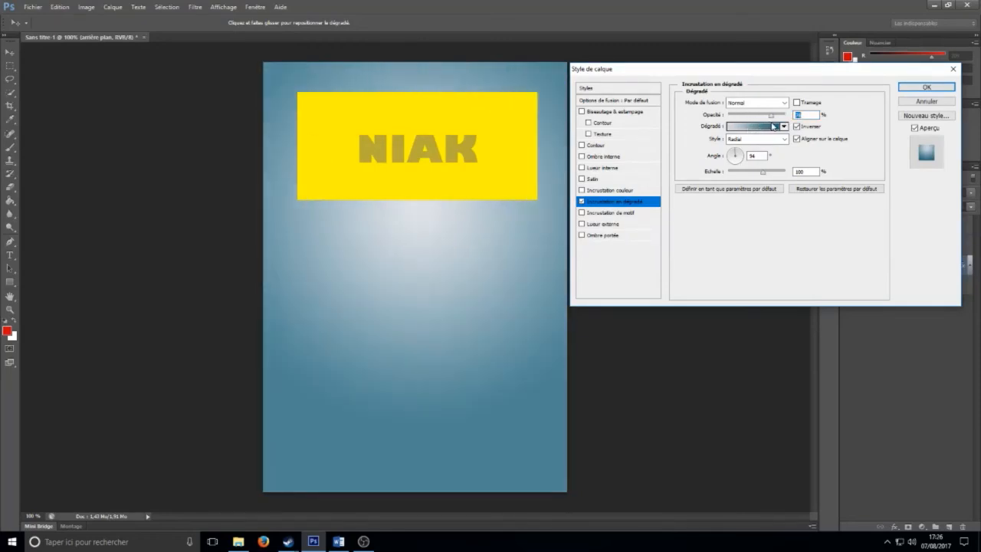
{"action": "left_click", "coordinate": [764, 172]}
{"action": "mouse_move", "coordinate": [763, 175]}
{"action": "left_mouse_down"}
{"action": "mouse_move", "coordinate": [778, 176]}
{"action": "mouse_move", "coordinate": [754, 177]}
{"action": "mouse_move", "coordinate": [783, 177]}
{"action": "mouse_move", "coordinate": [732, 181]}
{"action": "mouse_move", "coordinate": [769, 174]}
{"action": "left_mouse_up"}
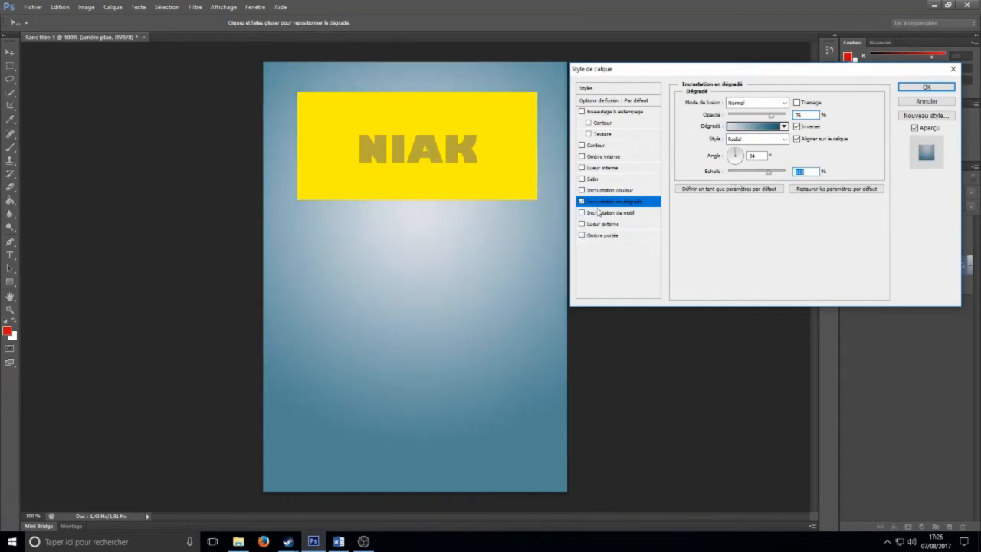